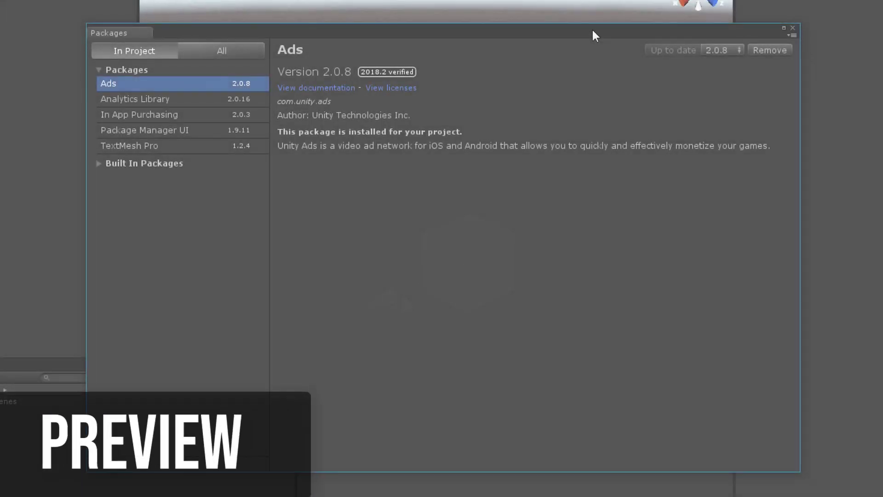
List all available packages and view the high-definition render pipeline package details.
{"action": "left_click", "coordinate": [236, 48]}
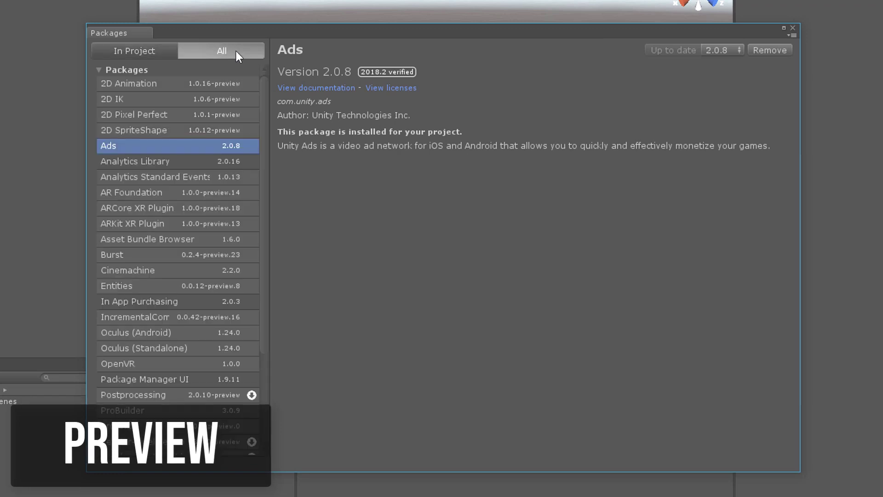
{"action": "scroll", "coordinate": [180, 223], "scroll_direction": "down", "scroll_amount": 2}
{"action": "scroll", "coordinate": [180, 225], "scroll_direction": "down", "scroll_amount": 3}
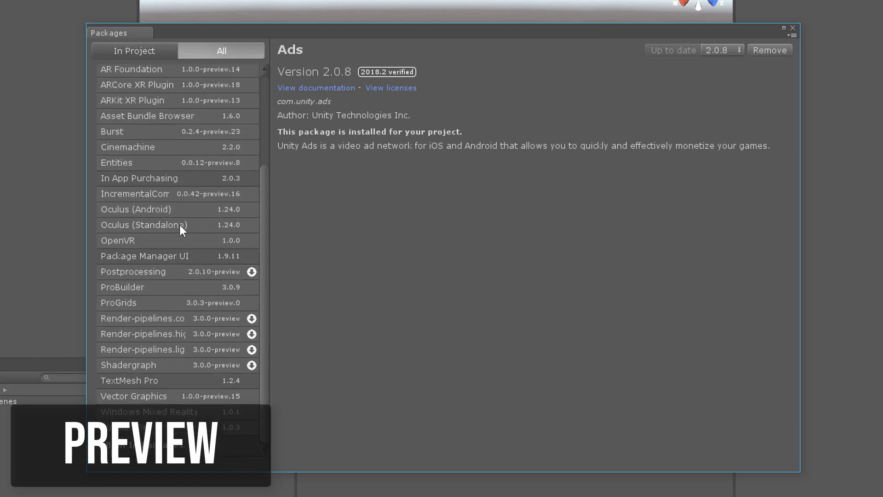
{"action": "left_click", "coordinate": [173, 339]}
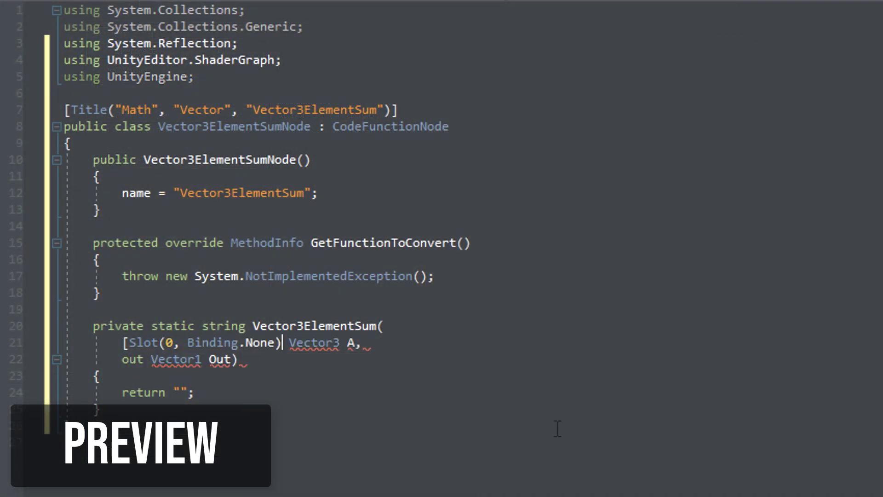
Add a Modulo node to the shader graph.
{"action": "type", "text": "]"}
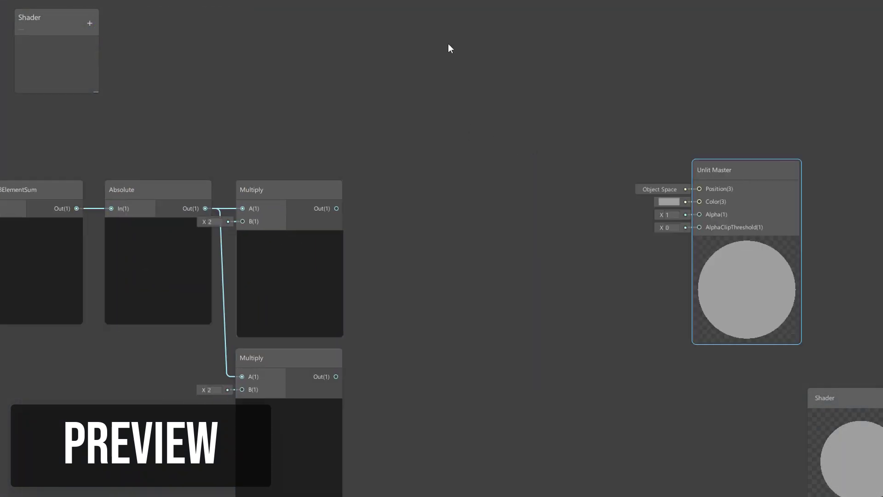
{"action": "key", "text": "space"}
{"action": "type", "text": "modulo"}
{"action": "key", "text": "Return"}
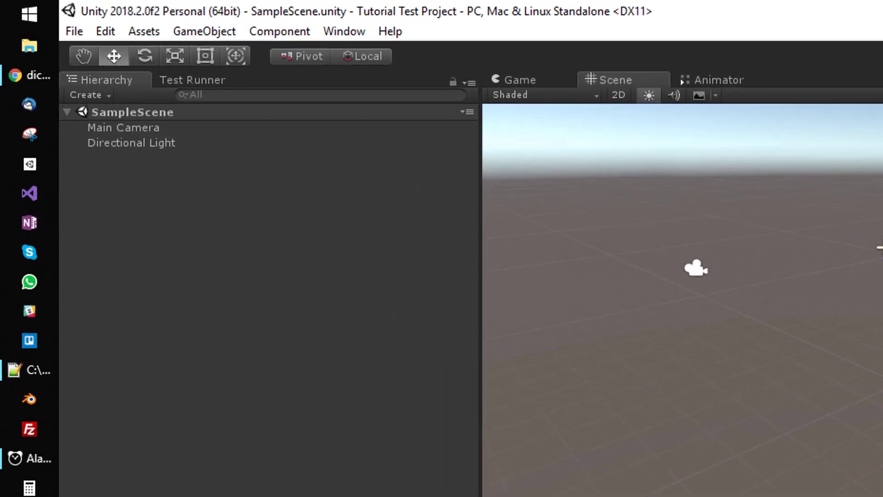
From the Package Manager's full package list, install the HD Render Pipeline package.
{"action": "left_click", "coordinate": [360, 39]}
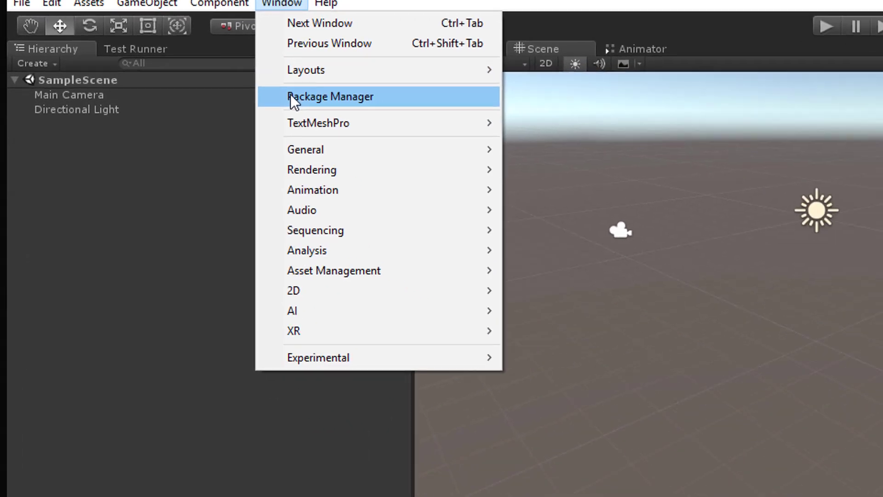
{"action": "left_click", "coordinate": [368, 137]}
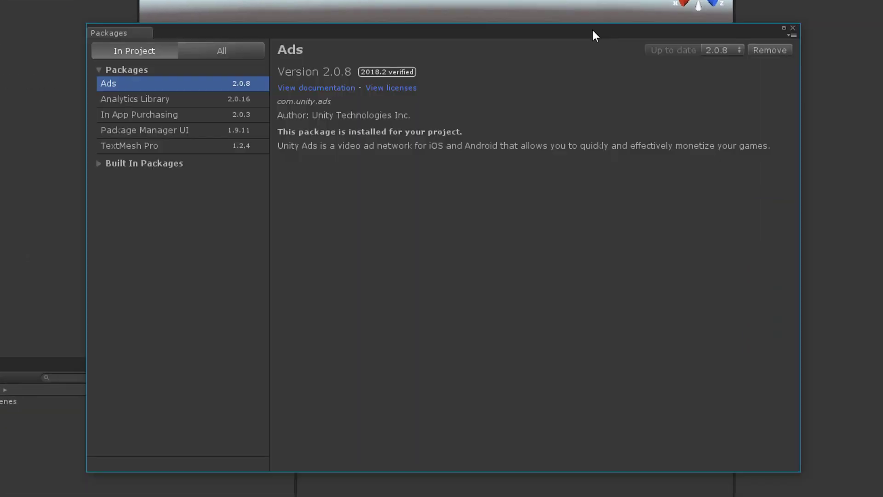
{"action": "left_click", "coordinate": [236, 51]}
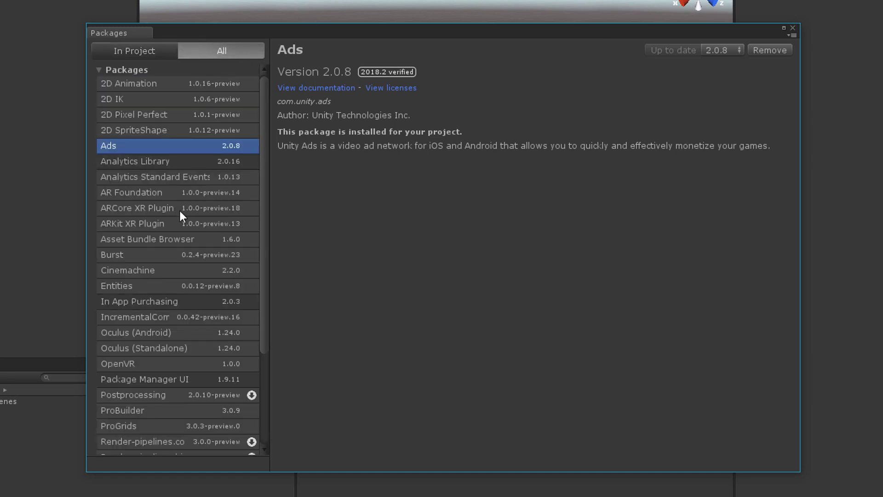
{"action": "scroll", "coordinate": [180, 226], "scroll_direction": "down", "scroll_amount": 2}
{"action": "scroll", "coordinate": [180, 227], "scroll_direction": "down", "scroll_amount": 3}
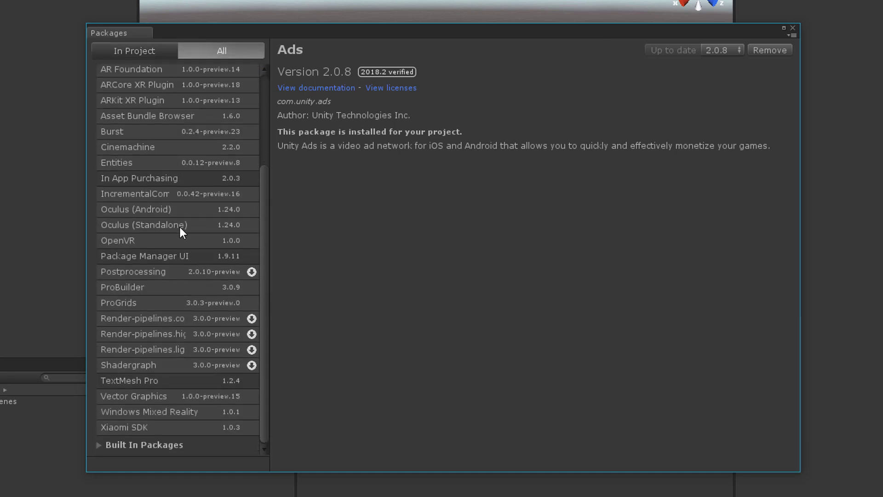
{"action": "left_click", "coordinate": [172, 337]}
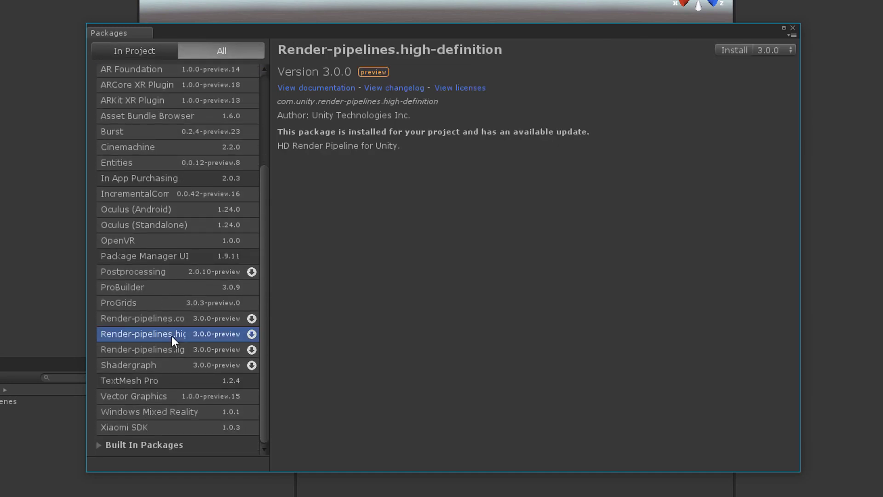
{"action": "left_click", "coordinate": [734, 50]}
Install the Lightweight Render Pipeline 3.0.0-preview package.
{"action": "left_click", "coordinate": [230, 51]}
{"action": "scroll", "coordinate": [196, 285], "scroll_direction": "down", "scroll_amount": 2}
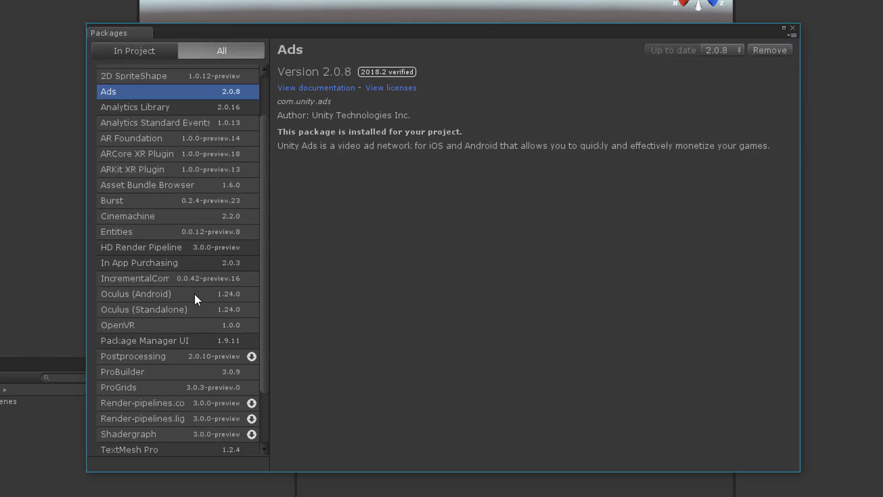
{"action": "scroll", "coordinate": [194, 296], "scroll_direction": "down", "scroll_amount": 1}
{"action": "scroll", "coordinate": [196, 322], "scroll_direction": "down", "scroll_amount": 2}
{"action": "left_click", "coordinate": [197, 349]}
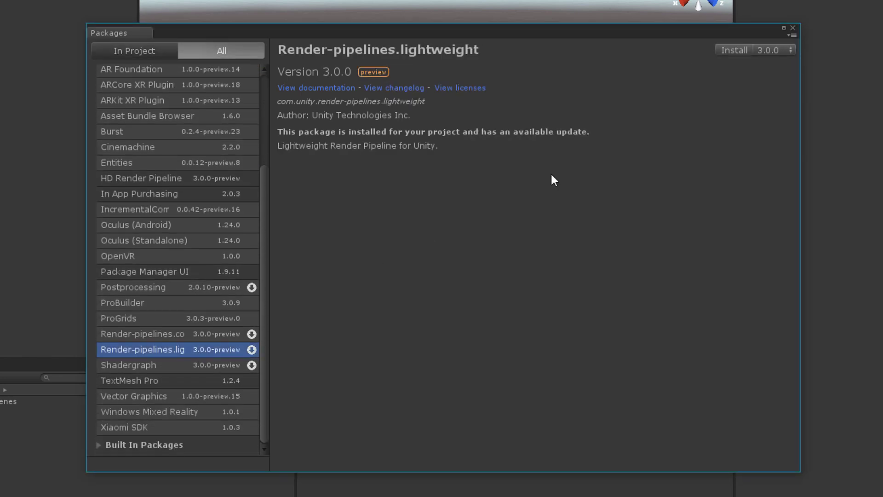
{"action": "left_click", "coordinate": [733, 51]}
{"action": "left_click", "coordinate": [195, 64]}
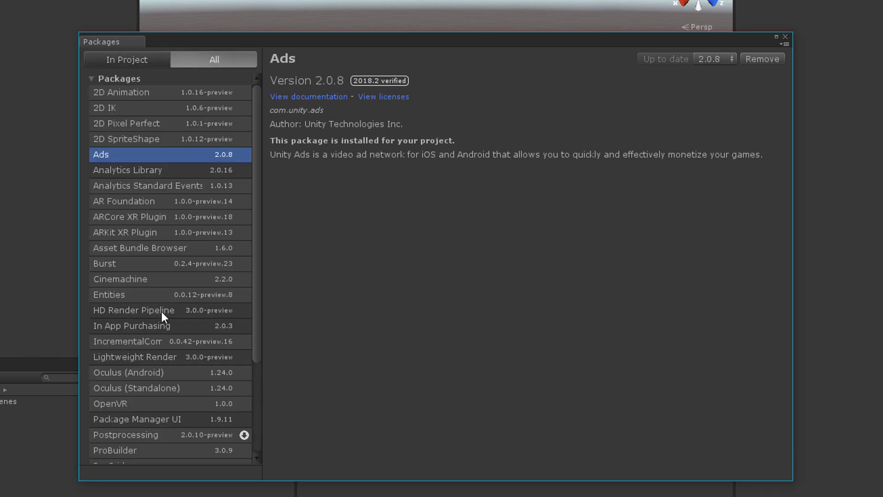
View the Shadergraph package details.
{"action": "scroll", "coordinate": [161, 311], "scroll_direction": "down", "scroll_amount": 2}
{"action": "scroll", "coordinate": [156, 366], "scroll_direction": "down", "scroll_amount": 2}
{"action": "left_click", "coordinate": [150, 389]}
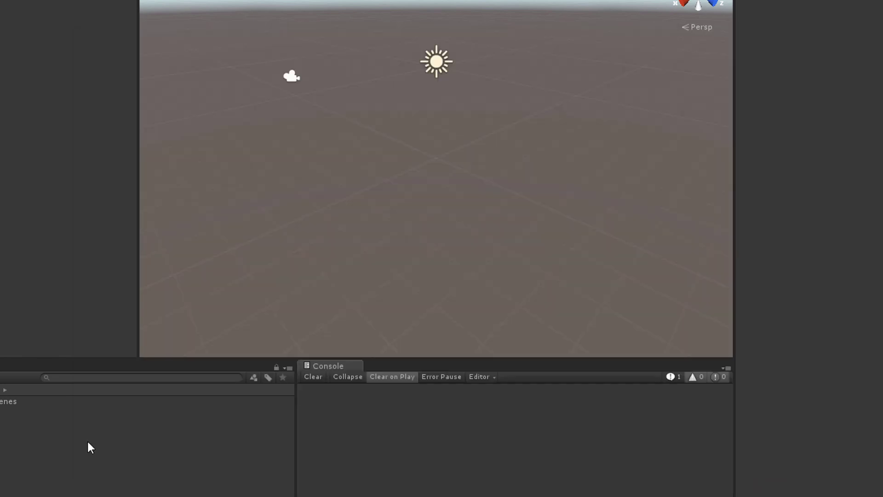
Create a Lightweight Pipeline Asset in Assets named LightweightAsset.
{"action": "right_click", "coordinate": [54, 457]}
{"action": "mouse_move", "coordinate": [337, 107]}
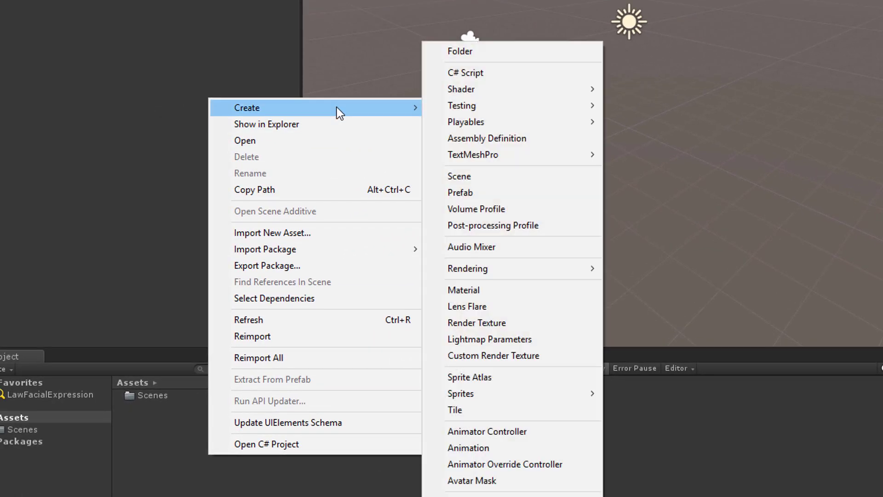
{"action": "mouse_move", "coordinate": [522, 263]}
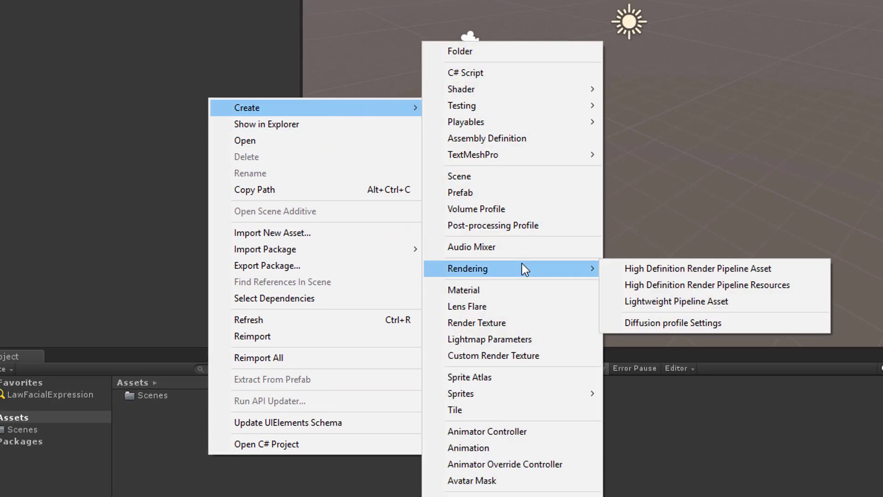
{"action": "left_click", "coordinate": [697, 303]}
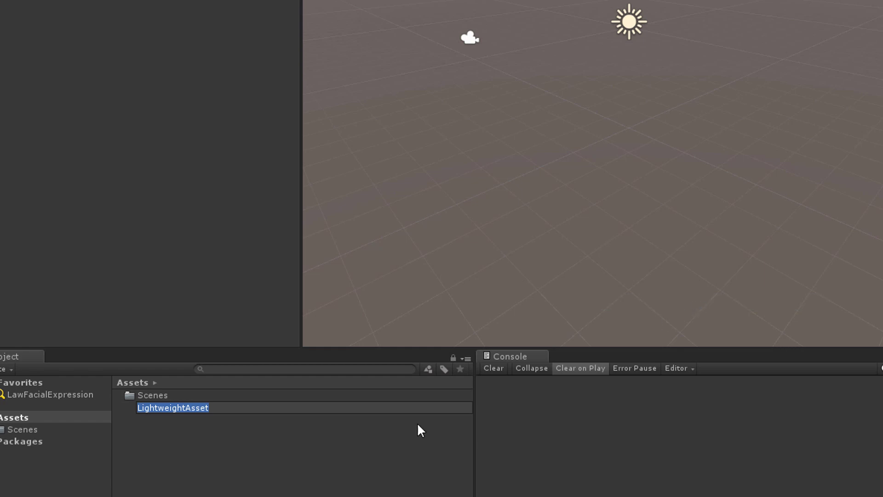
{"action": "left_click", "coordinate": [363, 454]}
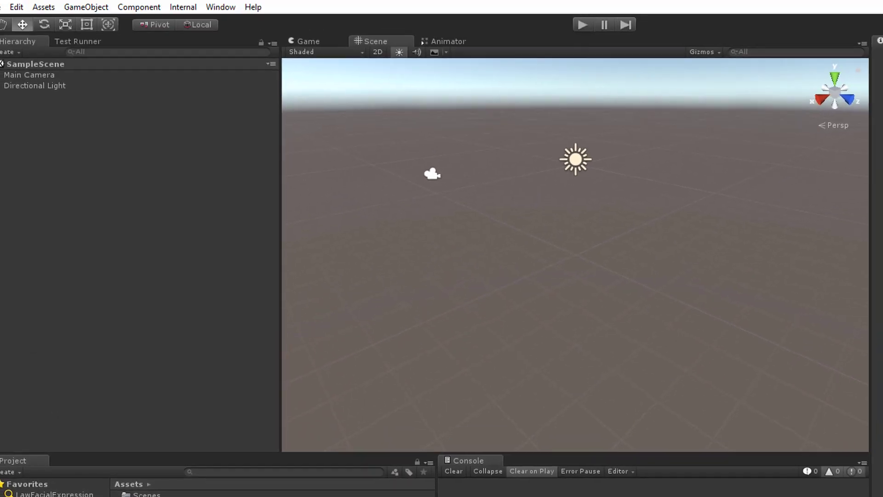
Assign LightweightAsset as the Scriptable Render Pipeline in Graphics Settings.
{"action": "left_click", "coordinate": [17, 22]}
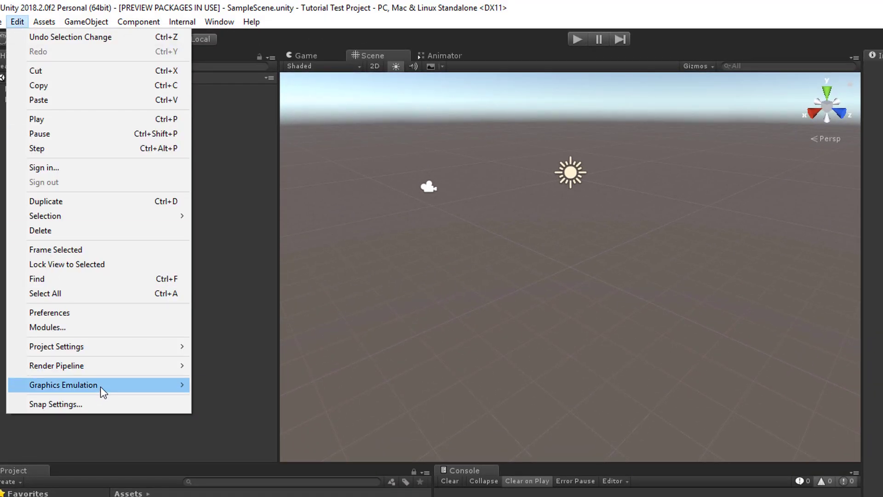
{"action": "mouse_move", "coordinate": [119, 355]}
{"action": "left_click", "coordinate": [230, 465]}
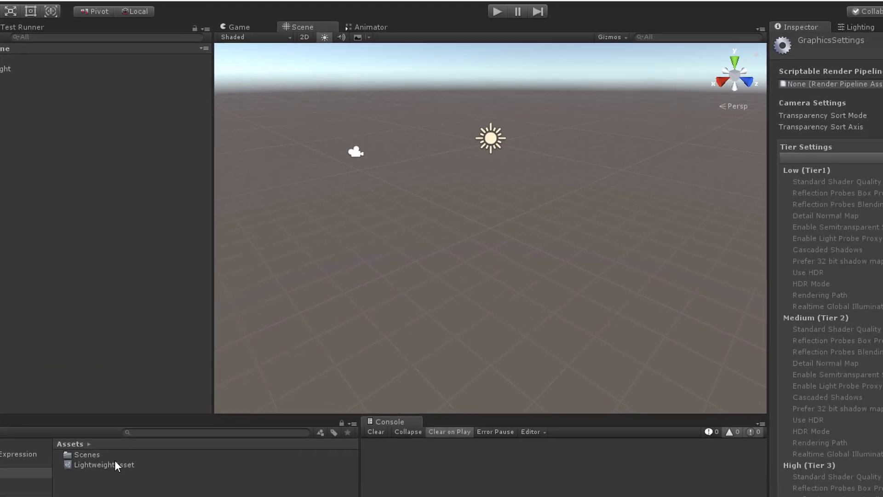
{"action": "left_click_drag", "start_coordinate": [115, 461], "coordinate": [841, 86]}
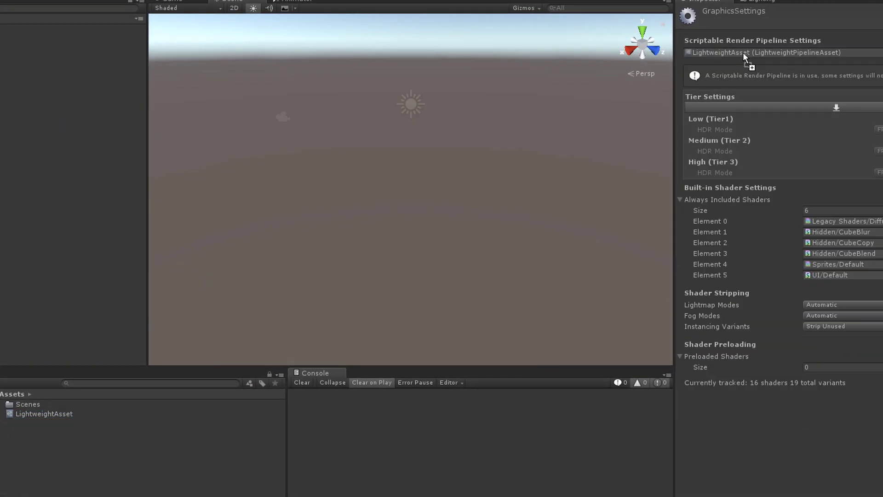
Create an Unlit shader graph named Shader in Assets and open it in the graph editor.
{"action": "right_click", "coordinate": [39, 436]}
{"action": "mouse_move", "coordinate": [231, 55]}
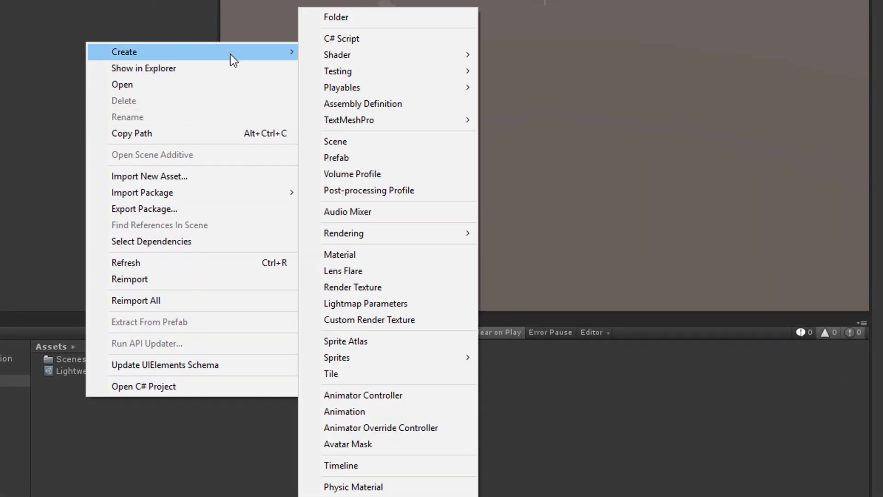
{"action": "mouse_move", "coordinate": [415, 56]}
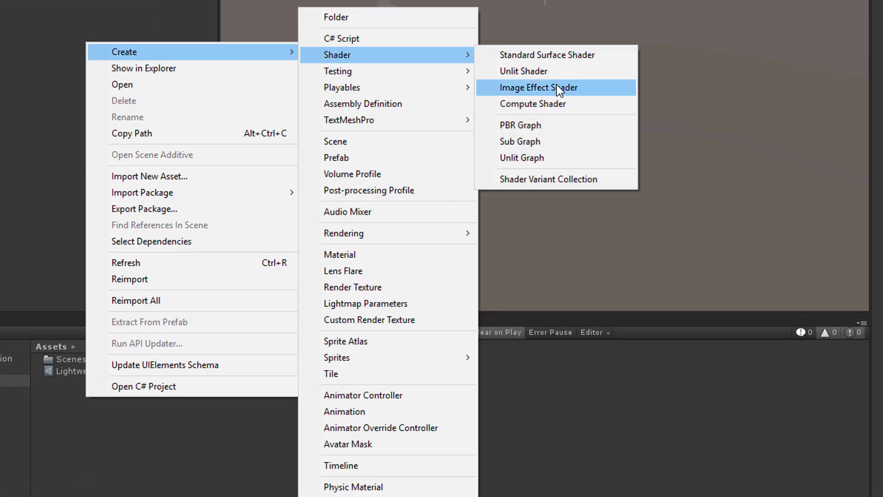
{"action": "left_click", "coordinate": [525, 159]}
{"action": "type", "text": "Shader"}
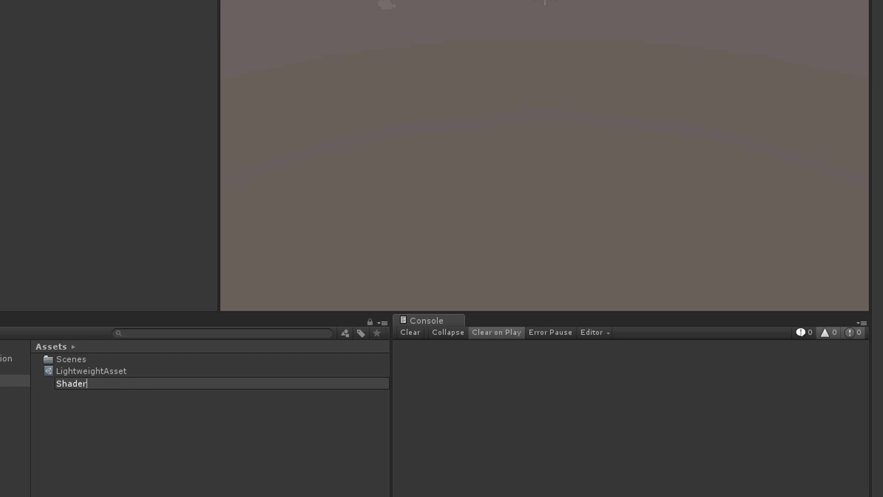
{"action": "key", "text": "Return"}
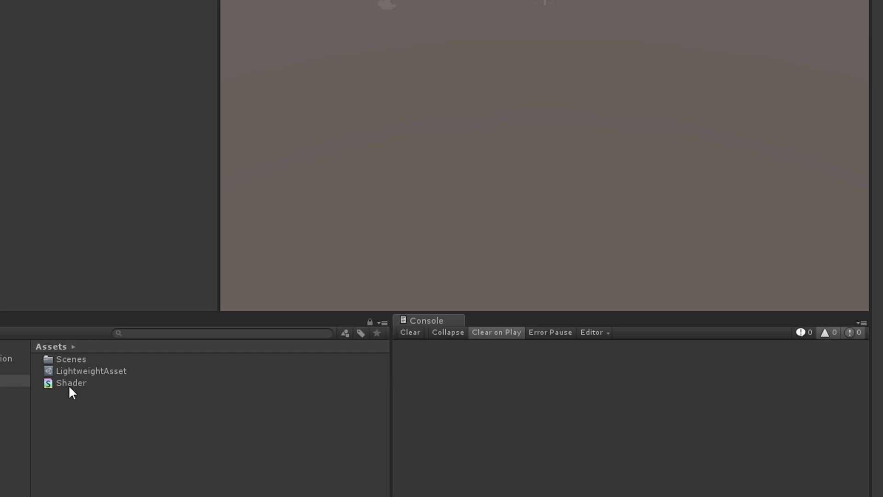
{"action": "double_click", "coordinate": [70, 386]}
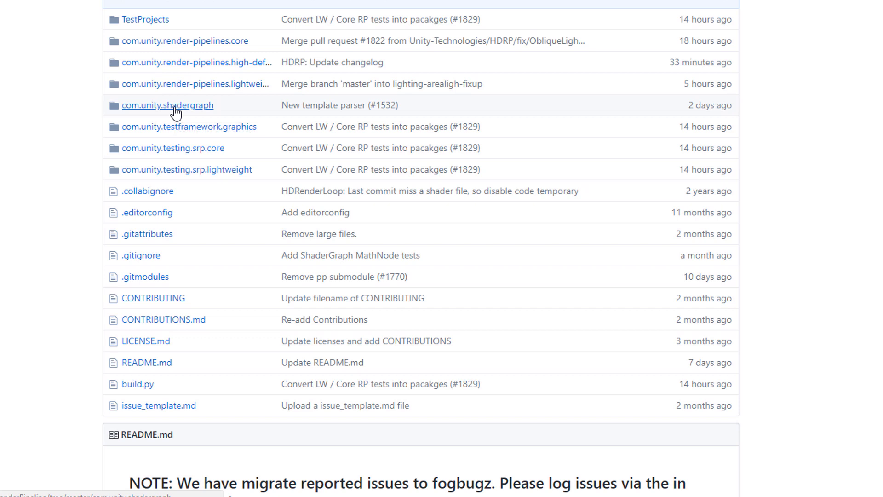
Navigate com.unity.shadergraph > Editor > Data > Nodes > Math > Basic and open AddNode.cs.
{"action": "left_click", "coordinate": [176, 107]}
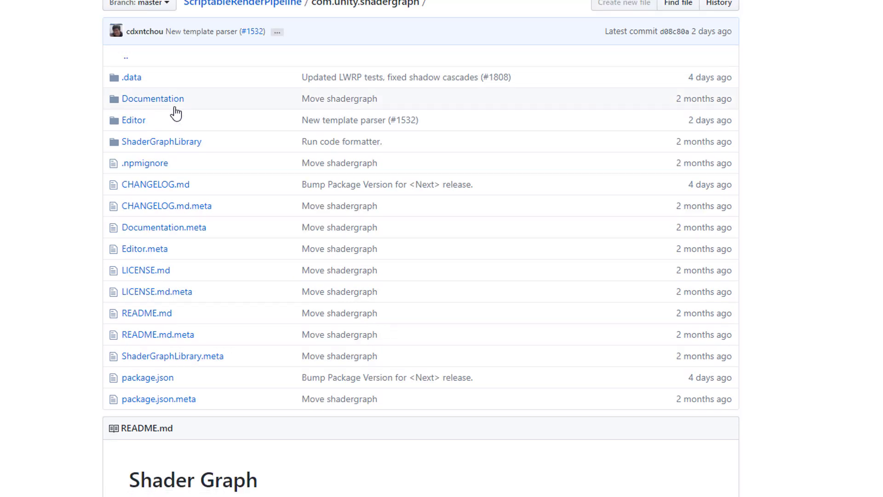
{"action": "left_click", "coordinate": [134, 121]}
{"action": "left_click", "coordinate": [131, 99]}
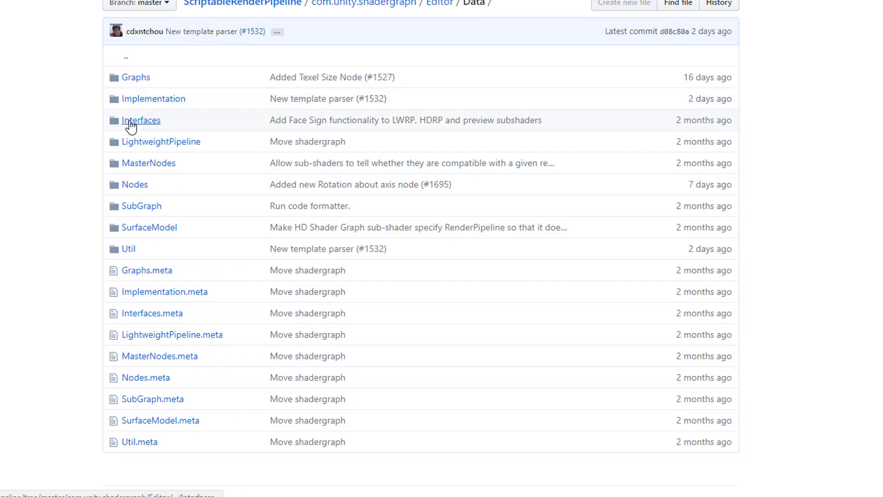
{"action": "left_click", "coordinate": [130, 184]}
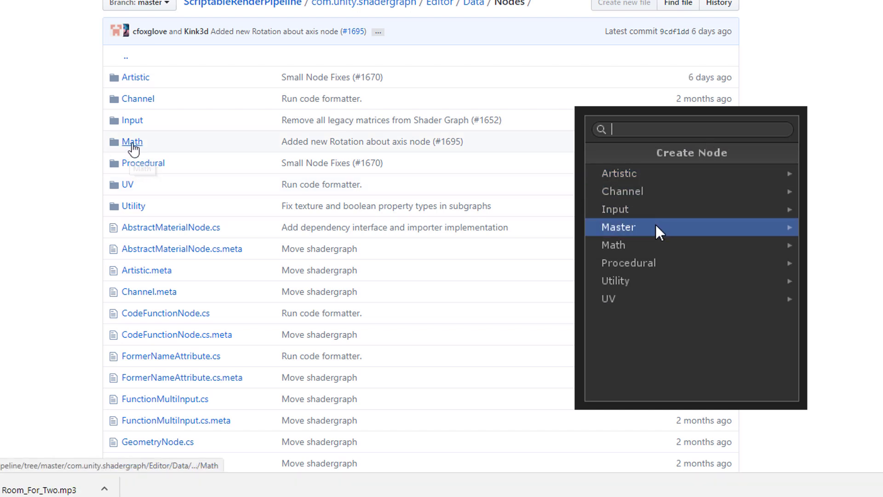
{"action": "left_click", "coordinate": [132, 142]}
{"action": "left_click", "coordinate": [132, 100]}
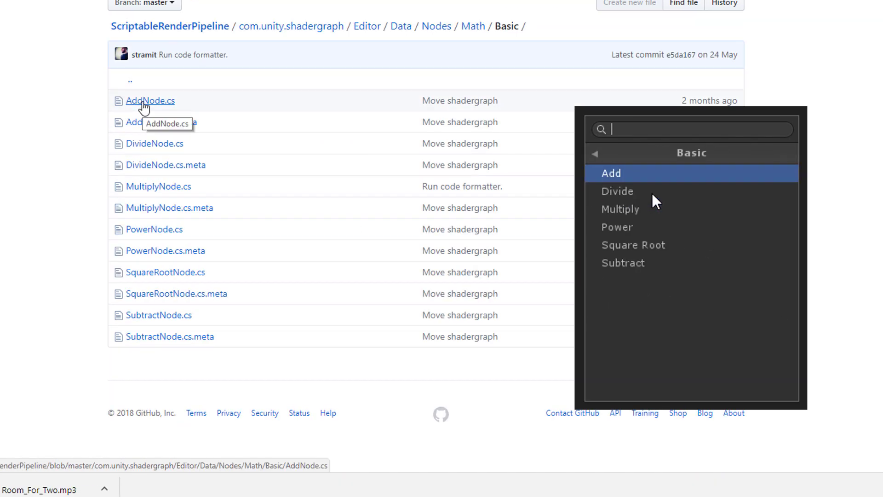
{"action": "left_click", "coordinate": [144, 103]}
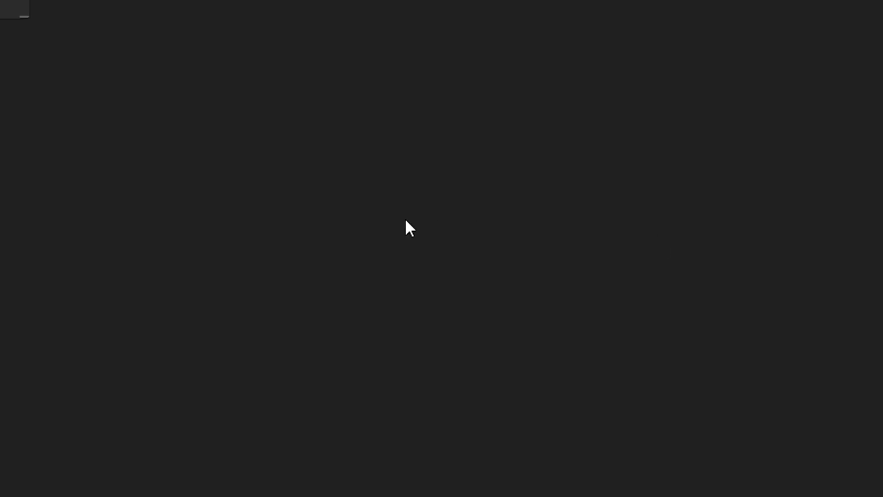
Add two Math > Basic > Add nodes to the graph.
{"action": "right_click", "coordinate": [226, 199]}
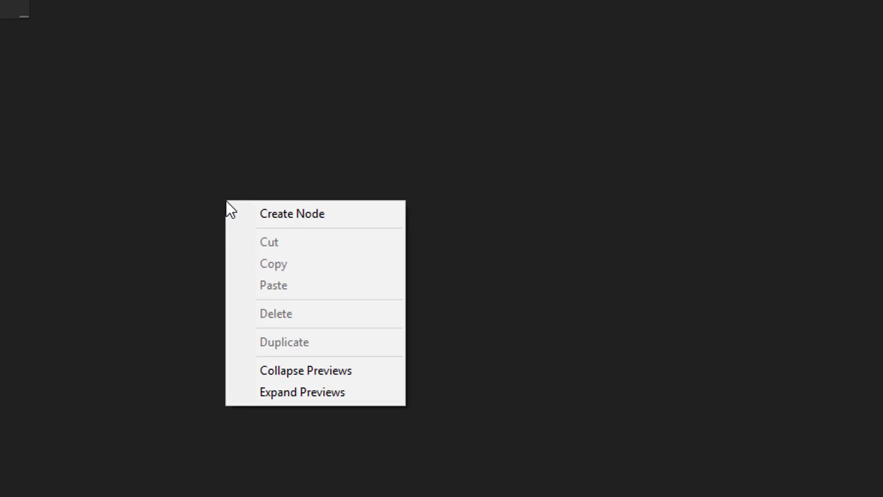
{"action": "left_click", "coordinate": [241, 211]}
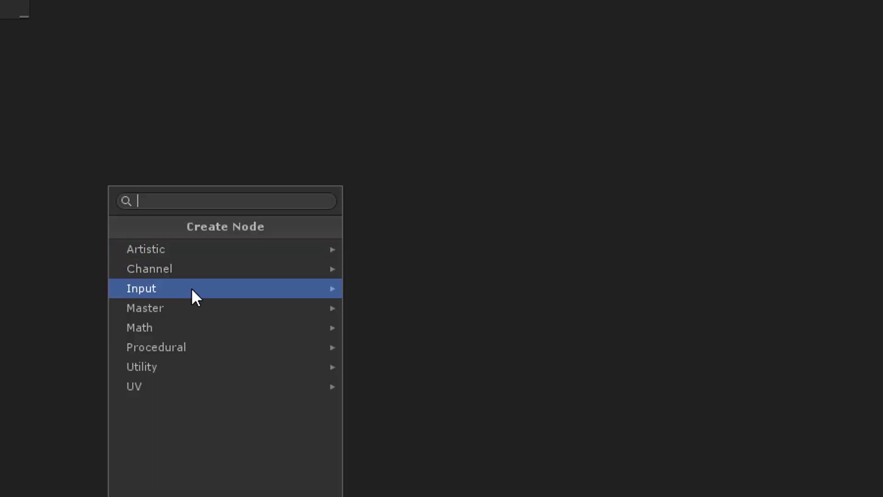
{"action": "left_click", "coordinate": [181, 324]}
{"action": "left_click", "coordinate": [181, 271]}
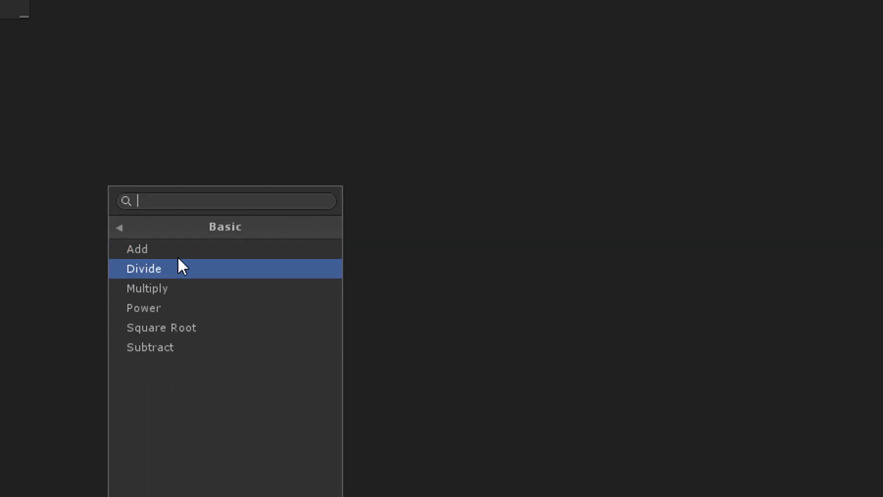
{"action": "left_click", "coordinate": [177, 250]}
{"action": "right_click", "coordinate": [434, 173]}
{"action": "left_click", "coordinate": [439, 179]}
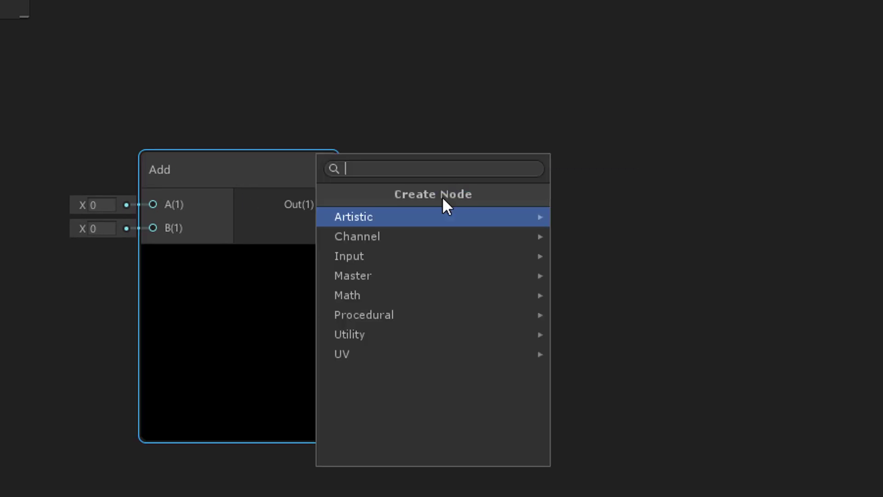
{"action": "left_click", "coordinate": [421, 294]}
{"action": "left_click", "coordinate": [421, 235]}
{"action": "left_click", "coordinate": [426, 214]}
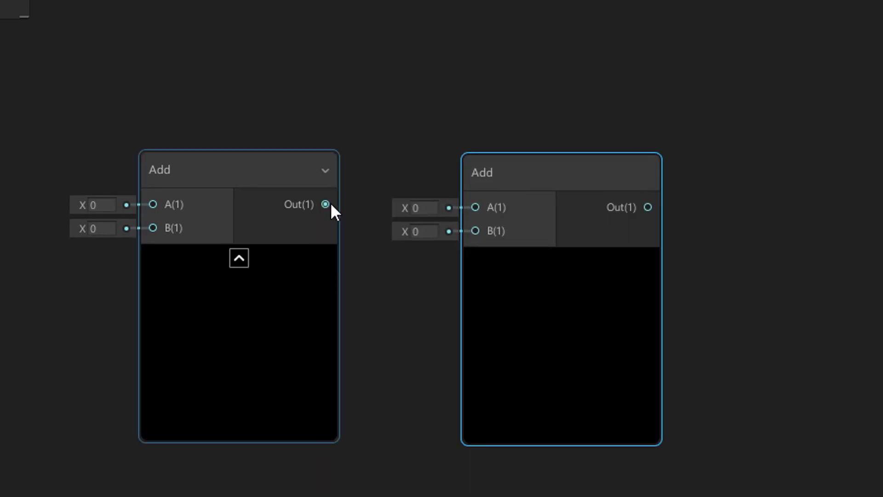
Connect the first Add's output to the second's A input and set B to 1.
{"action": "left_click_drag", "start_coordinate": [329, 203], "coordinate": [475, 207]}
{"action": "left_click", "coordinate": [434, 231]}
{"action": "type", "text": "1"}
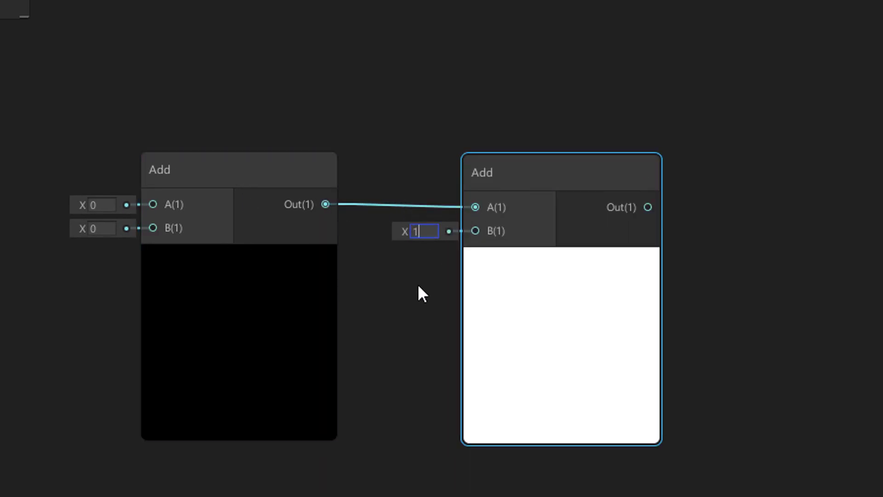
{"action": "key", "text": "Return"}
View the second Add node's generated shader code and copy the full shader.
{"action": "right_click", "coordinate": [531, 180]}
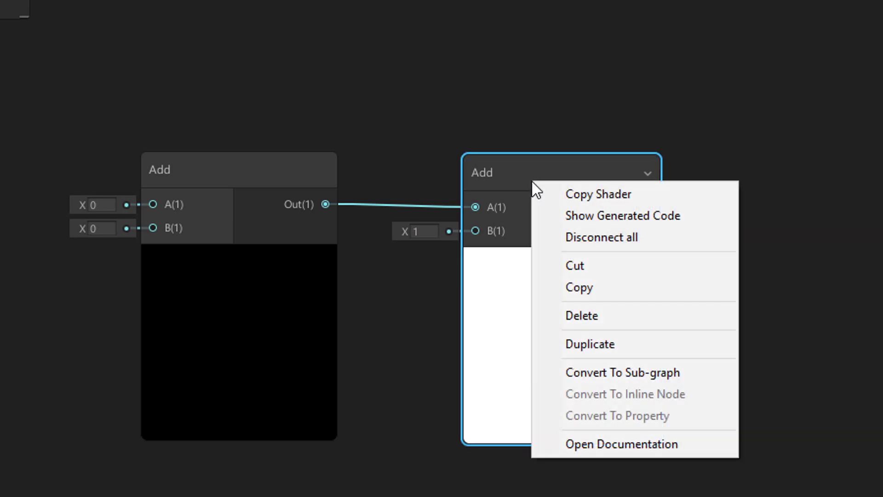
{"action": "left_click", "coordinate": [555, 218]}
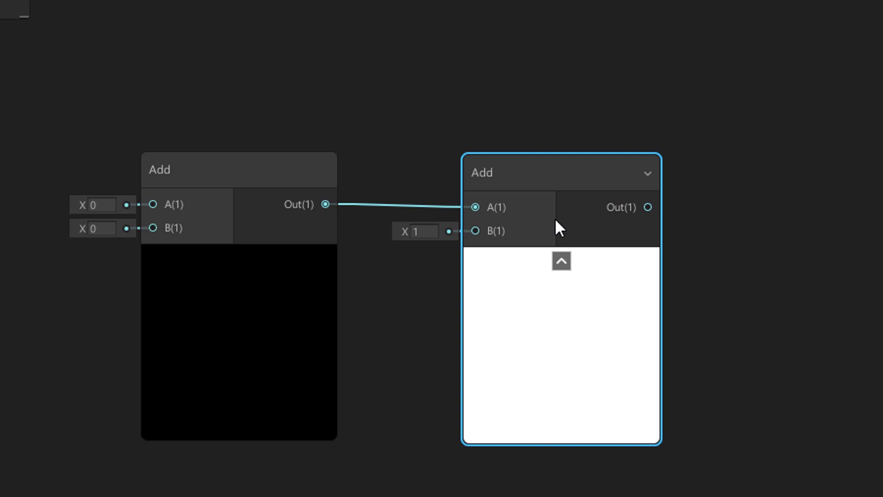
{"action": "right_click", "coordinate": [547, 169]}
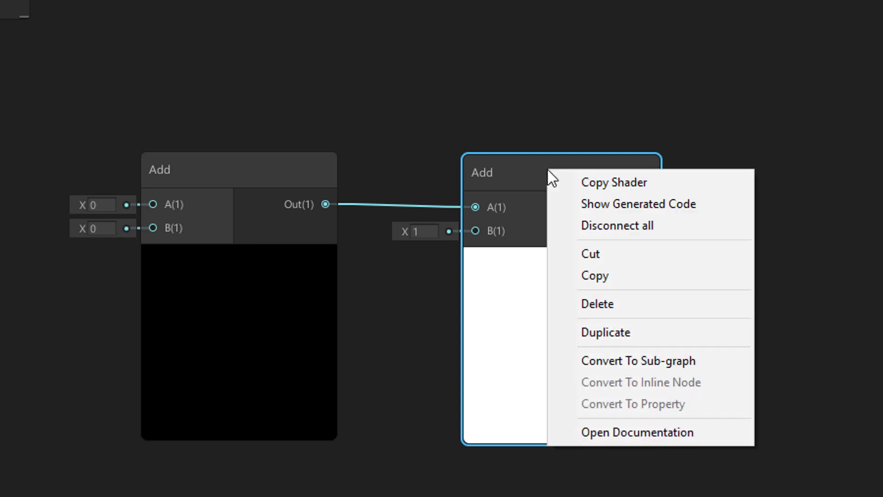
{"action": "left_click", "coordinate": [614, 187]}
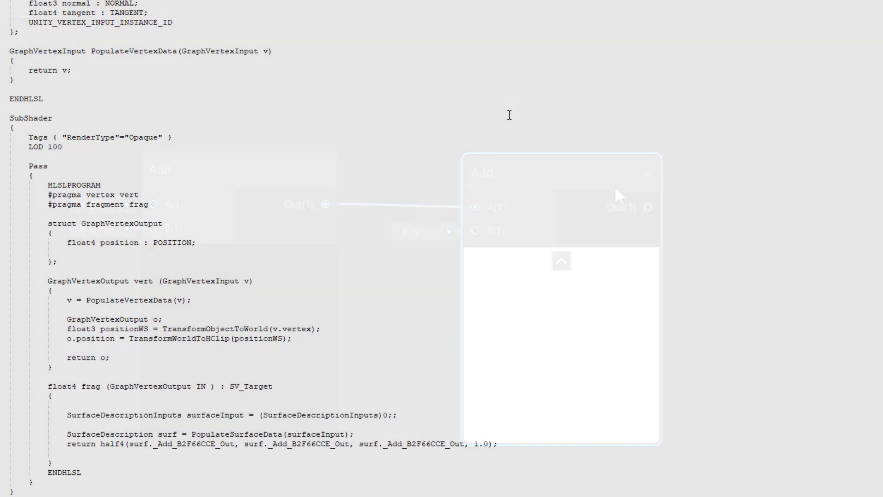
Paste the copied shader code into Notepad and scroll up to the Unity_Add_float function.
{"action": "key", "text": "ctrl+v"}
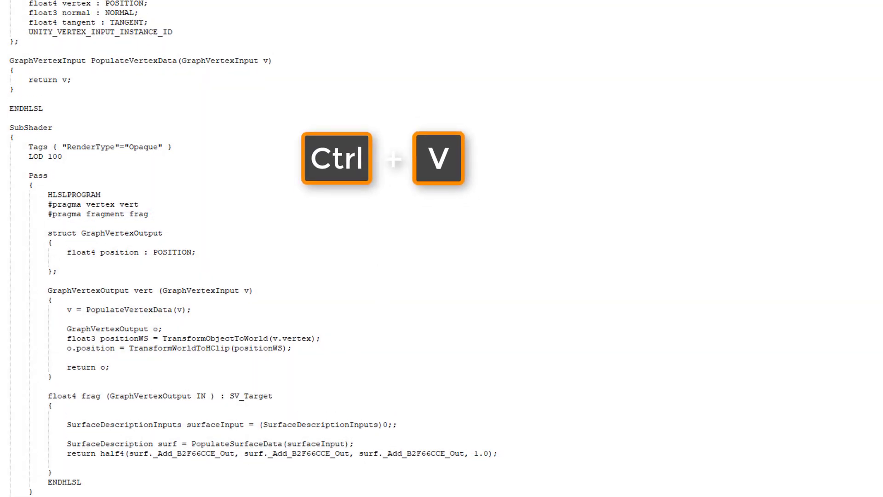
{"action": "scroll", "coordinate": [298, 251], "scroll_direction": "up", "scroll_amount": 5}
{"action": "scroll", "coordinate": [298, 251], "scroll_direction": "up", "scroll_amount": 4}
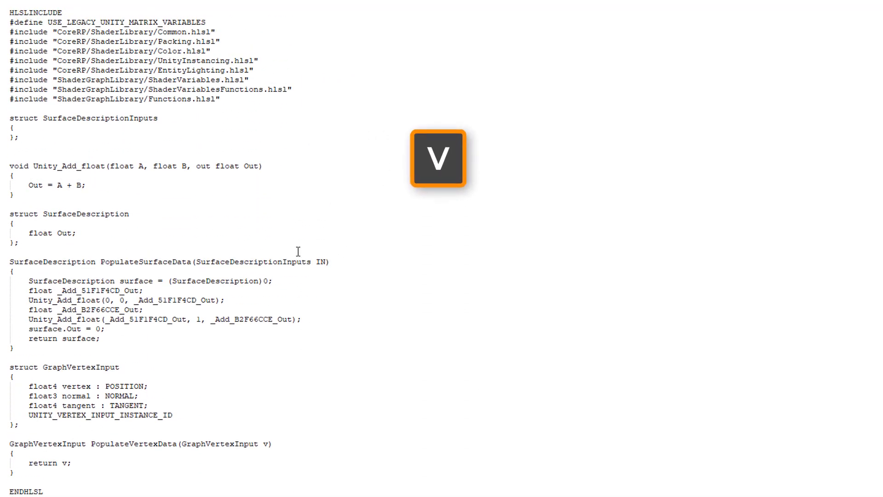